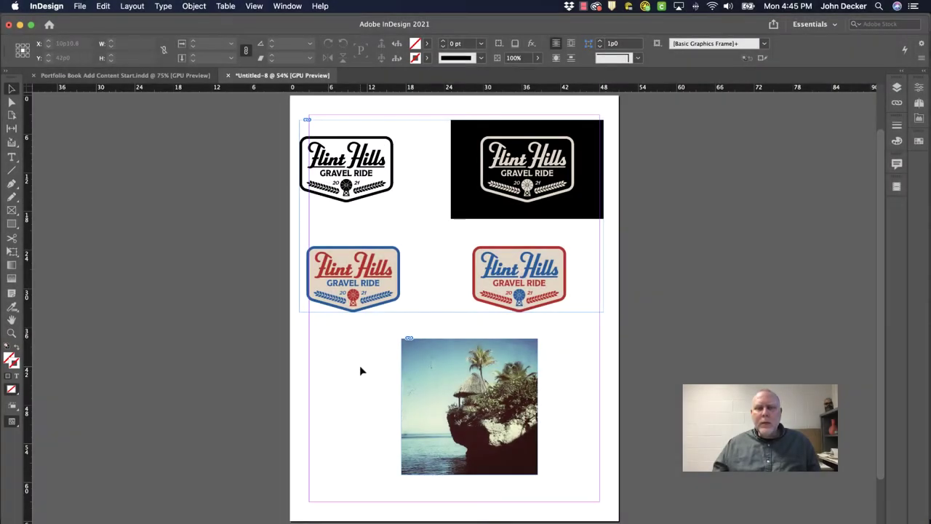
# - Select the logo sheet frame, magnify the page to 100%, and bring the palm-island photo into view
pyautogui.click(452, 213)
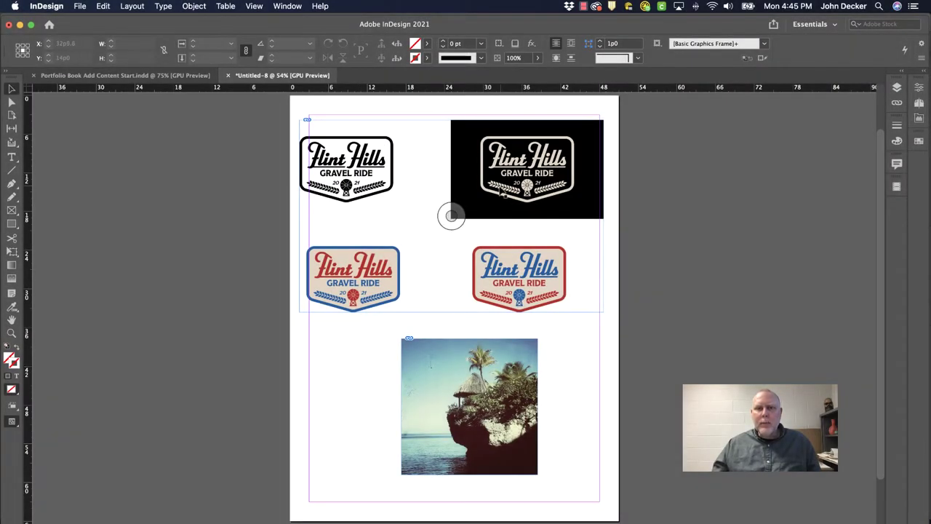
pyautogui.click(587, 355)
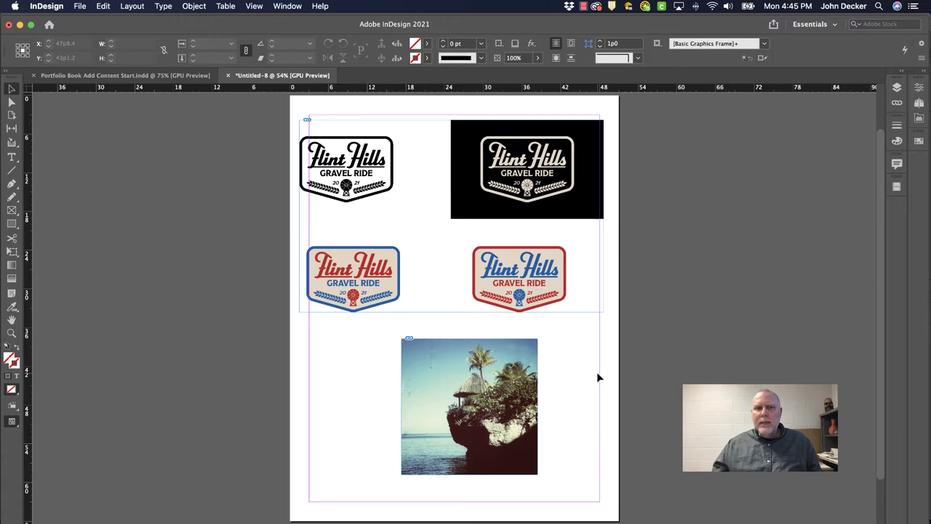
pyautogui.click(451, 216)
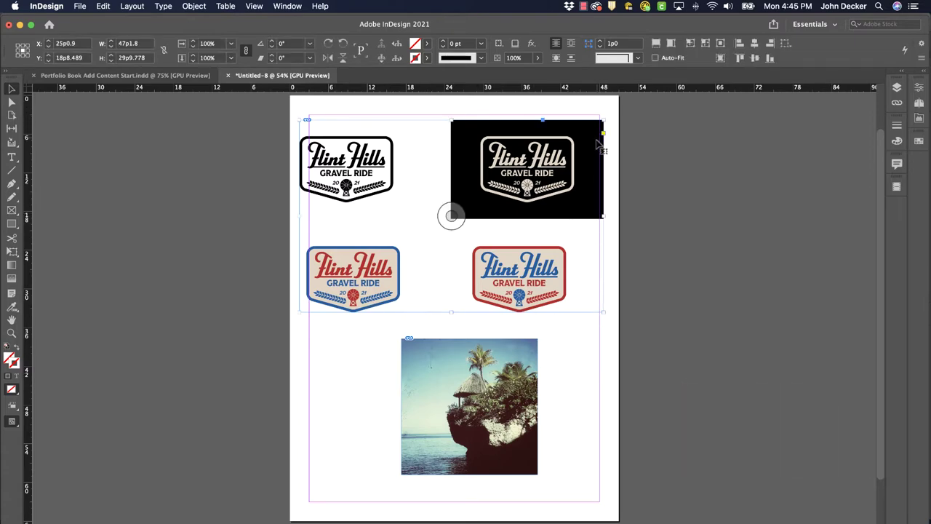
pyautogui.press('super+1')
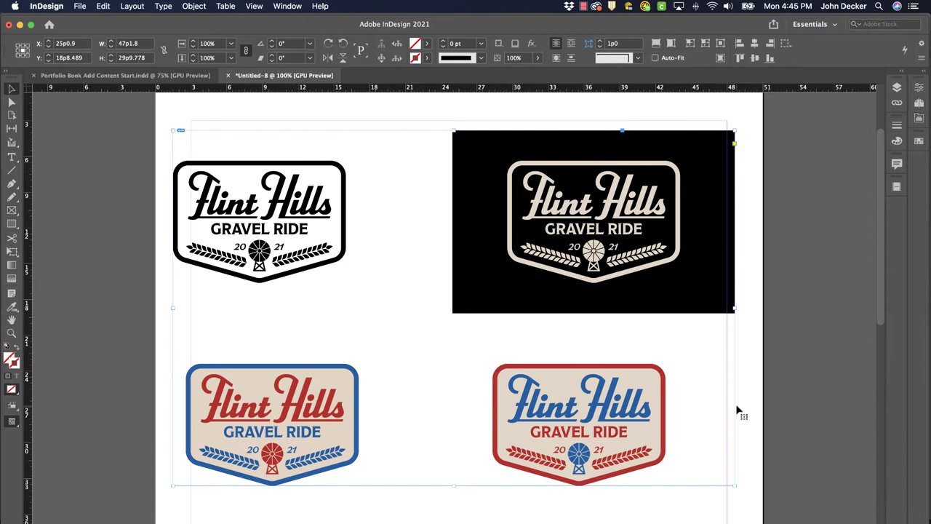
pyautogui.click(453, 308)
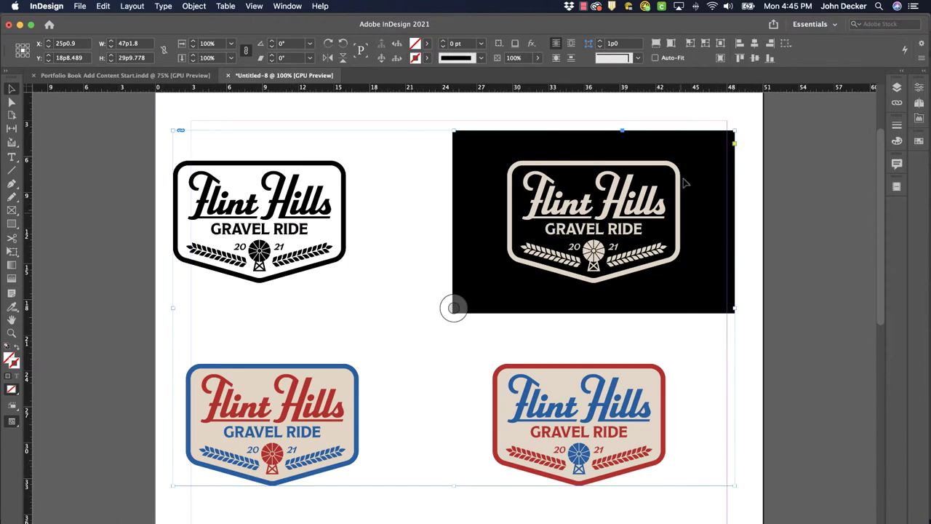
# - Pan around the palm-island photo, zoom to 125%, and select its frame
pyautogui.scroll(-10, 742, 279)
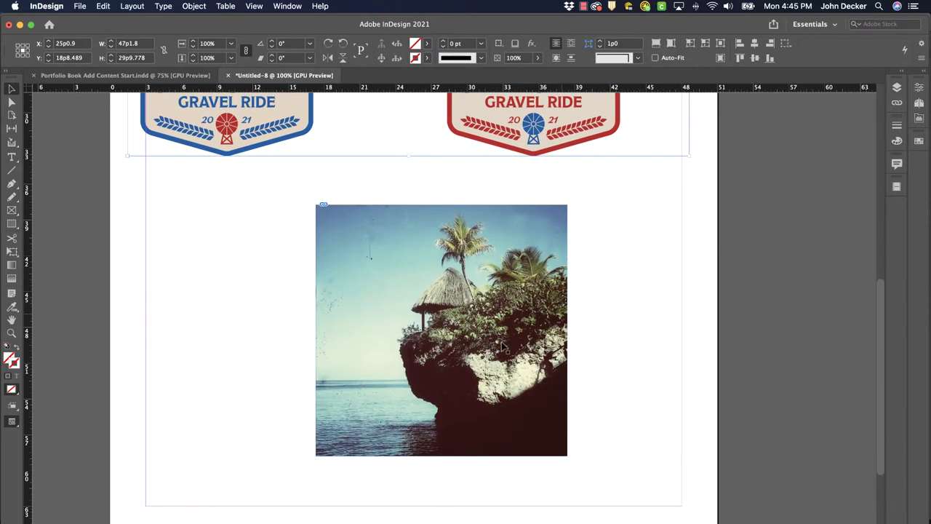
pyautogui.click(480, 274)
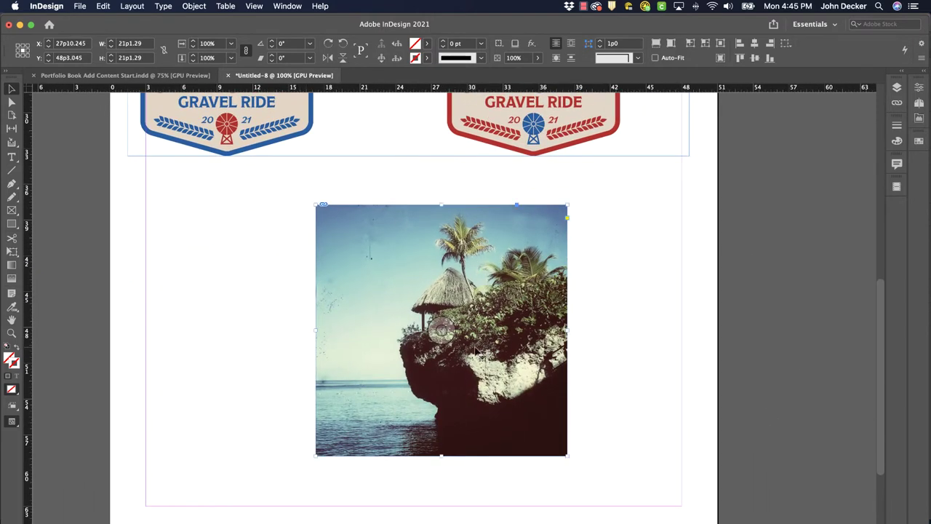
pyautogui.moveTo(732, 153); pyautogui.dragTo(785, 442)
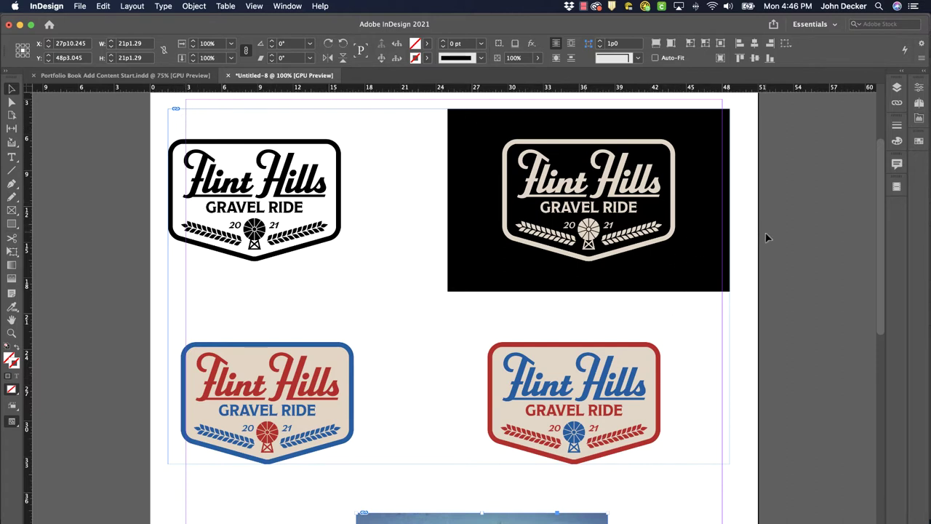
pyautogui.click(775, 183)
pyautogui.scroll(-5, 799, 383)
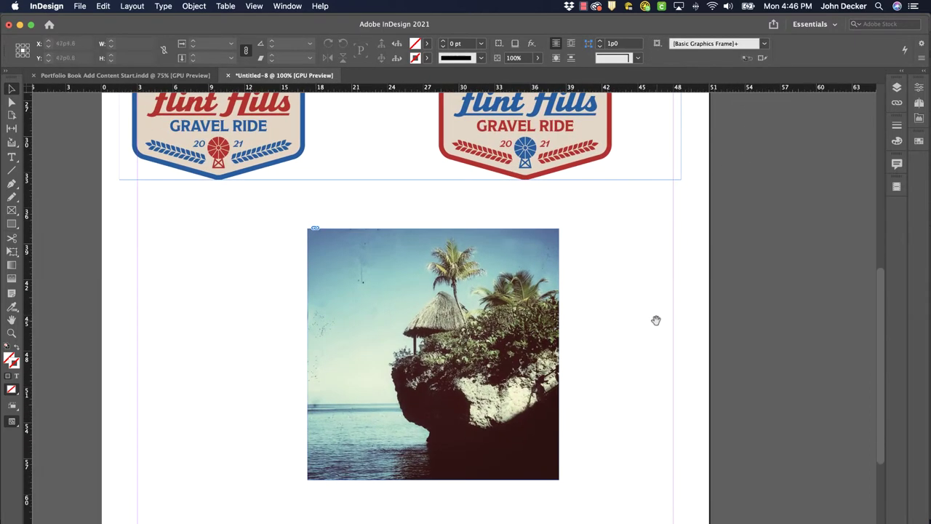
pyautogui.moveTo(655, 320); pyautogui.dragTo(651, 274)
pyautogui.press('super+equal')
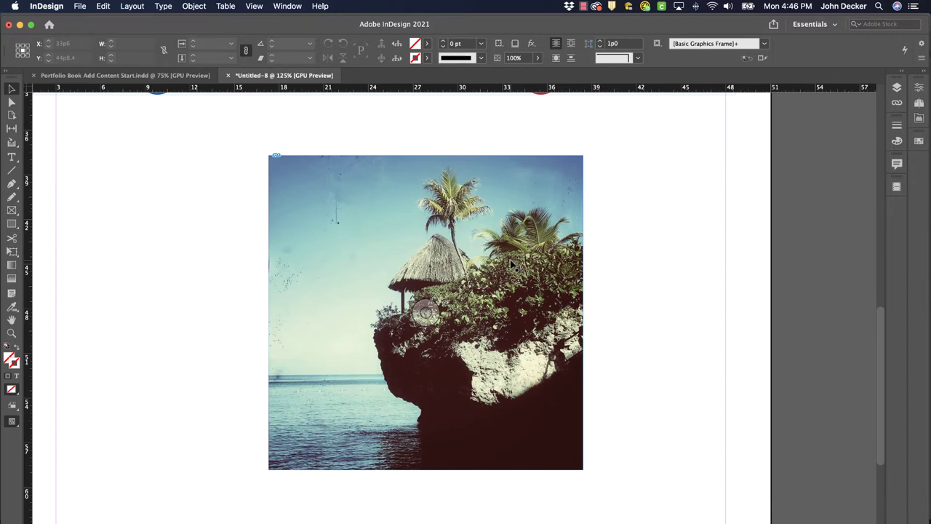
pyautogui.click(510, 263)
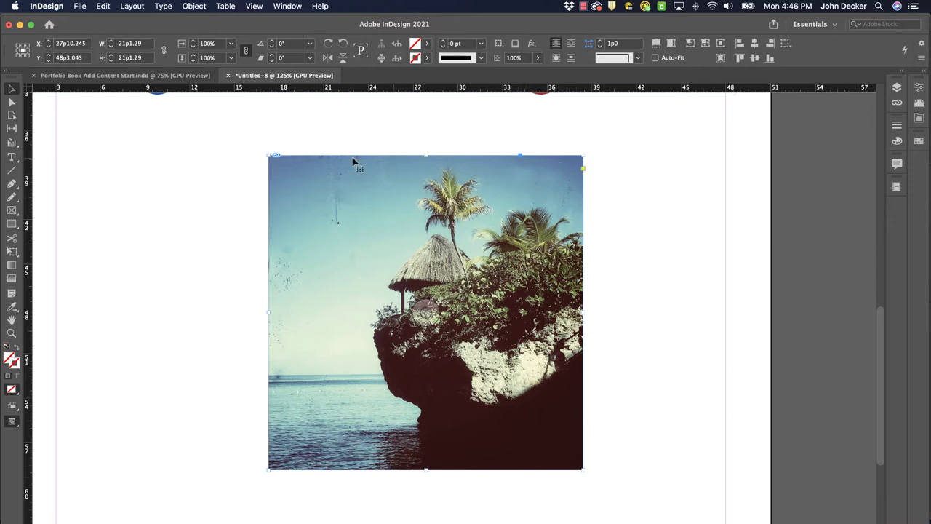
# - Move the photo frame left and back right near centre, then select the image inside it
pyautogui.click(622, 236)
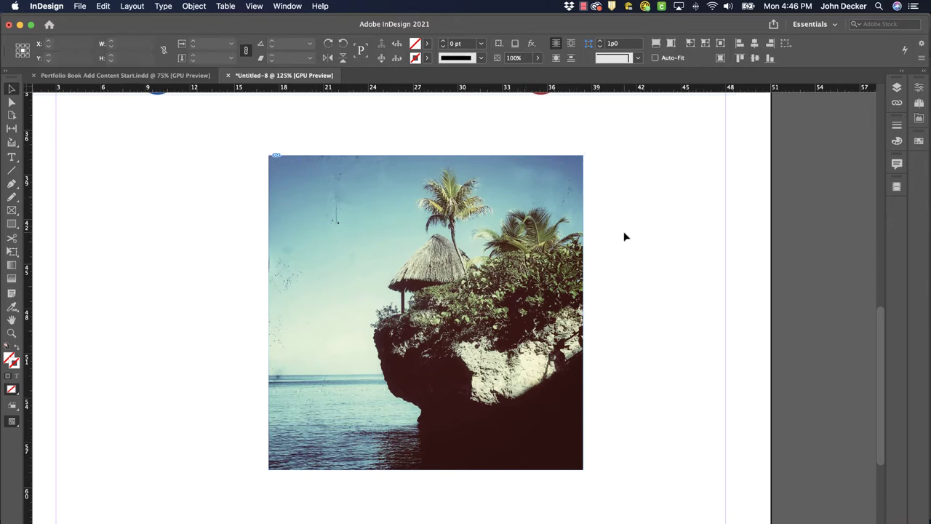
pyautogui.click(553, 173)
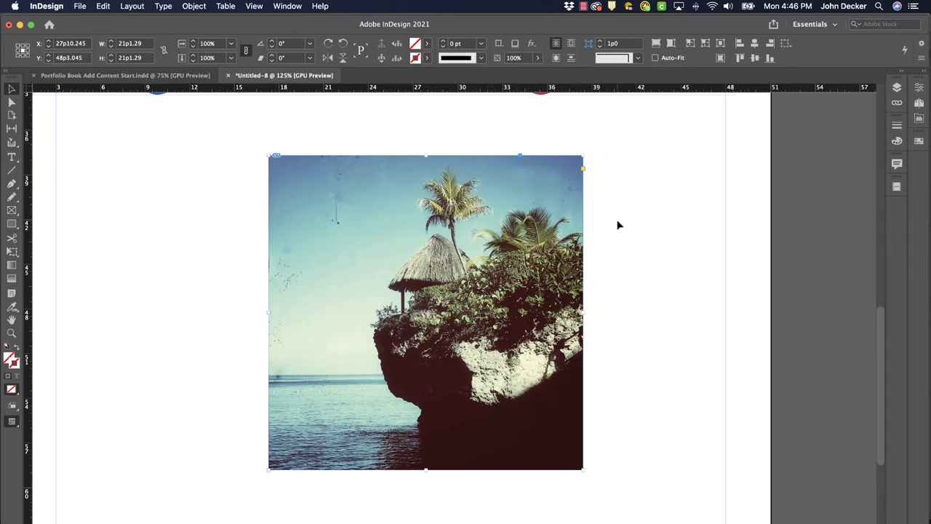
pyautogui.moveTo(545, 193); pyautogui.dragTo(390, 189)
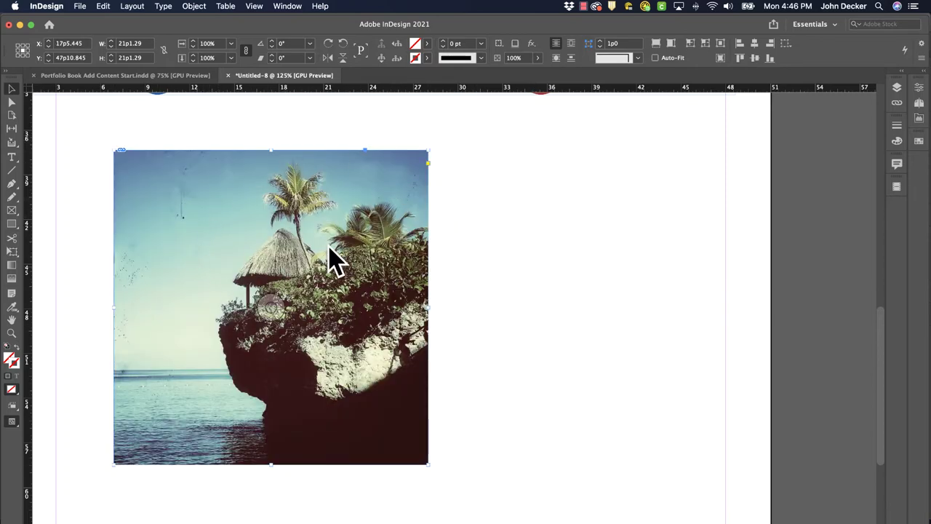
pyautogui.moveTo(356, 188); pyautogui.dragTo(545, 191)
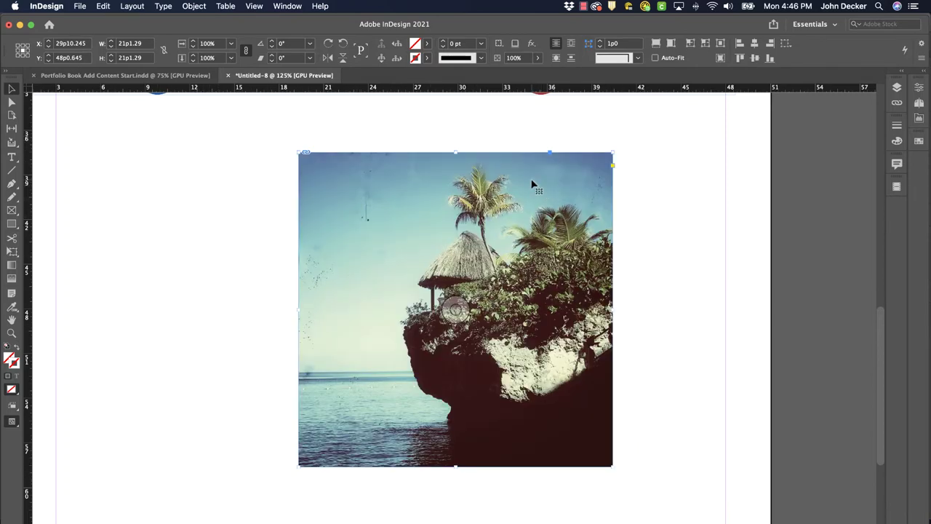
pyautogui.click(665, 194)
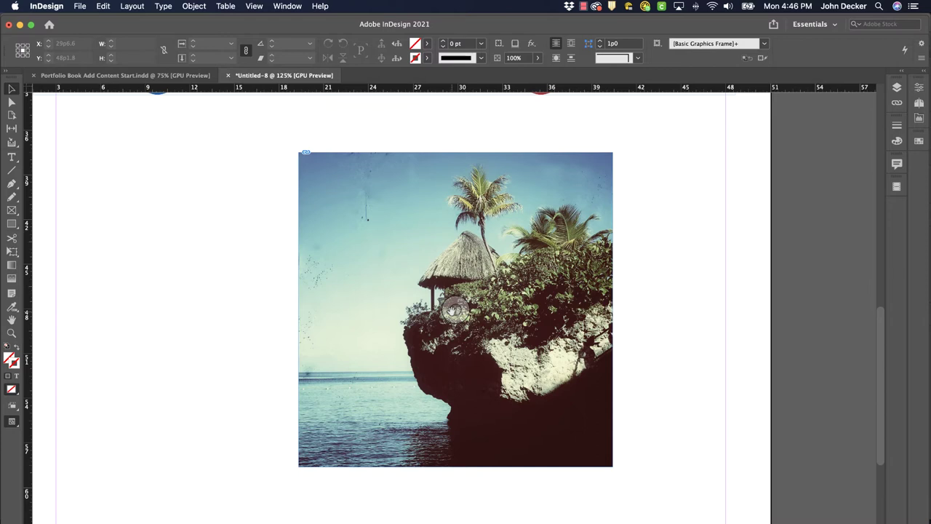
pyautogui.click(452, 311)
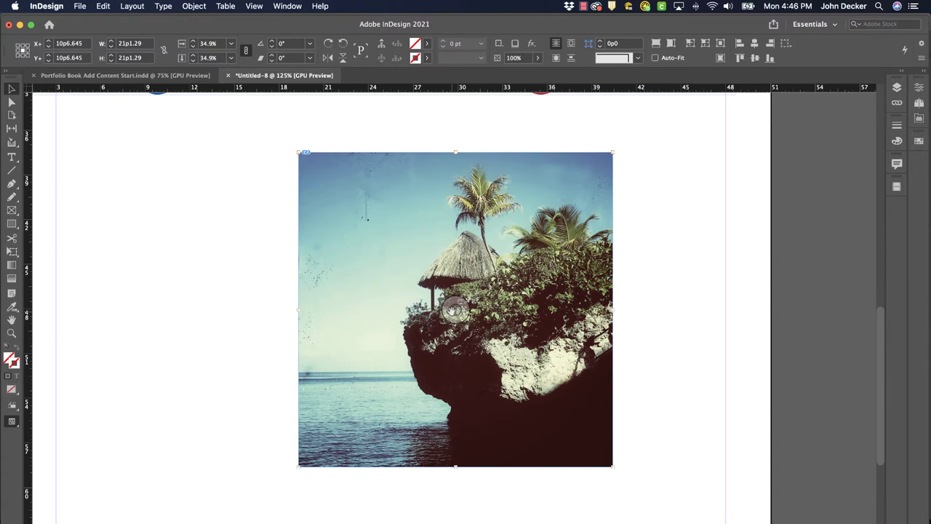
pyautogui.moveTo(453, 311); pyautogui.dragTo(299, 217)
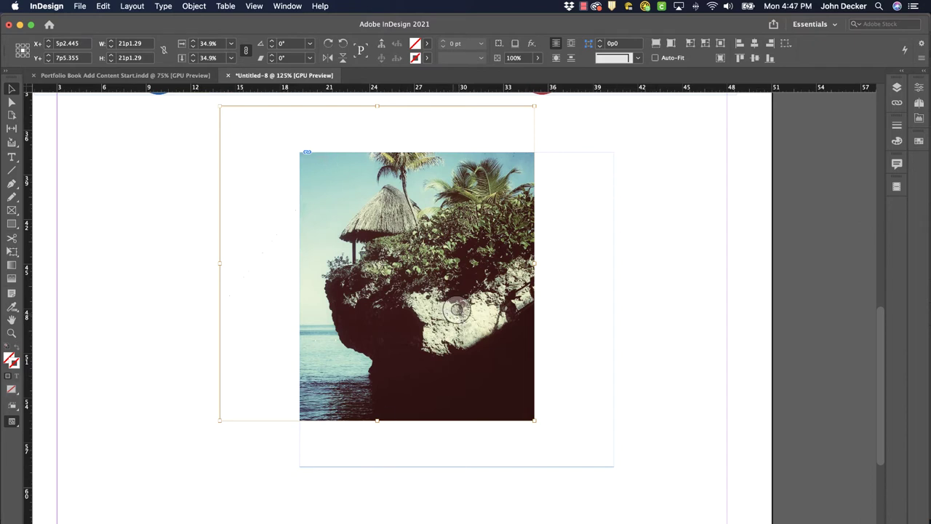
pyautogui.moveTo(457, 310); pyautogui.dragTo(494, 362)
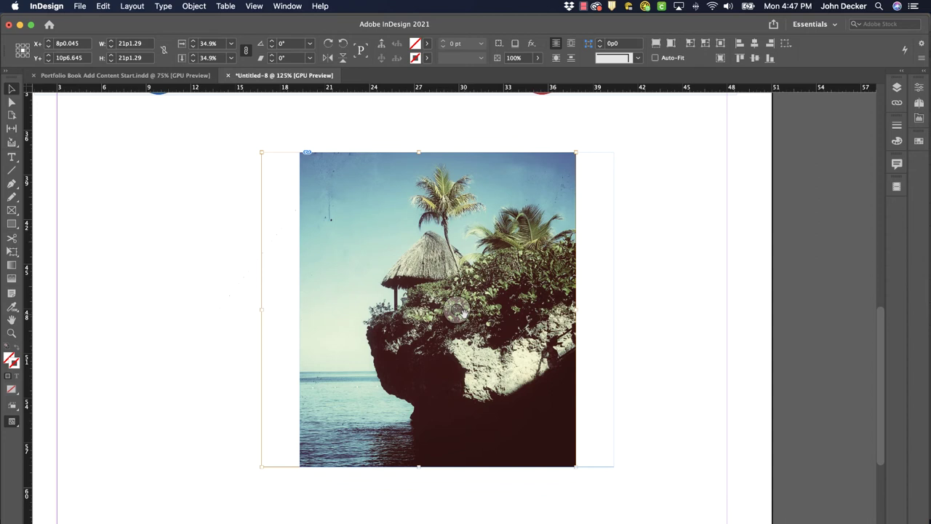
pyautogui.moveTo(463, 314); pyautogui.dragTo(620, 205)
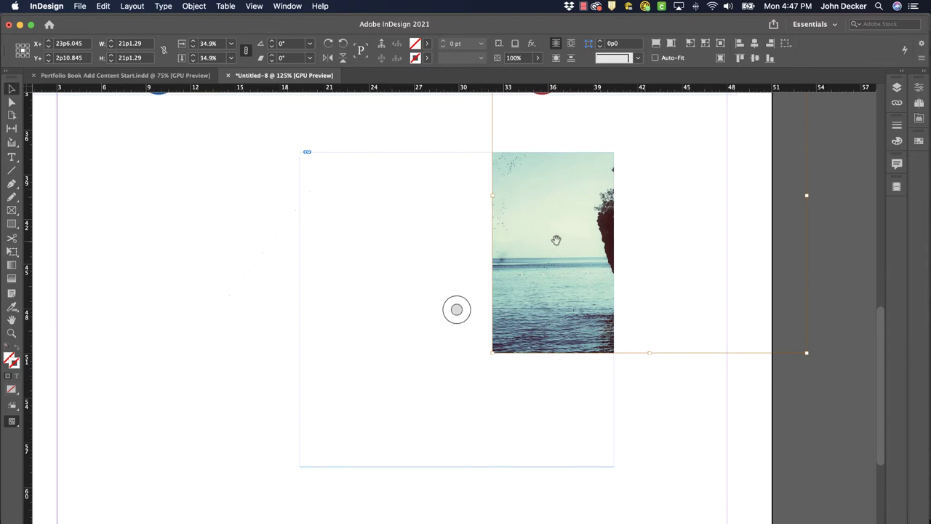
pyautogui.press('super+alt+shift+e')
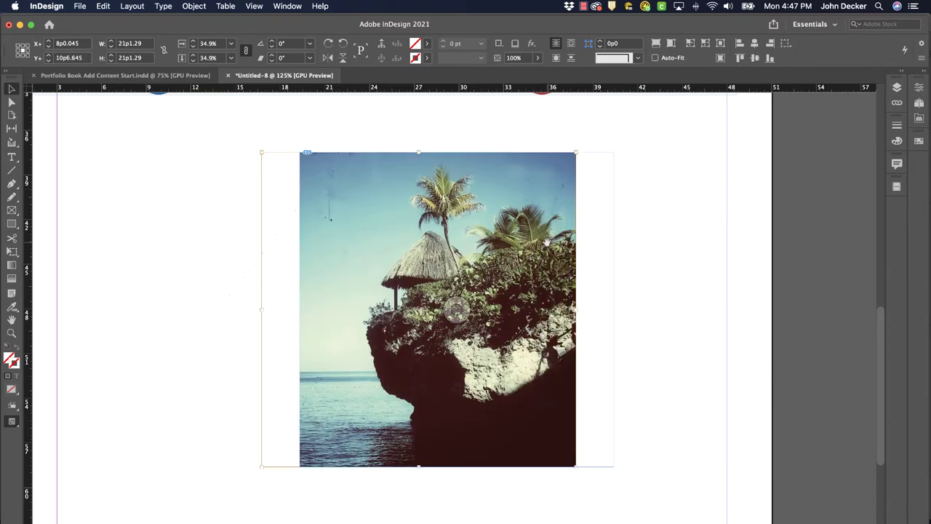
pyautogui.click(615, 212)
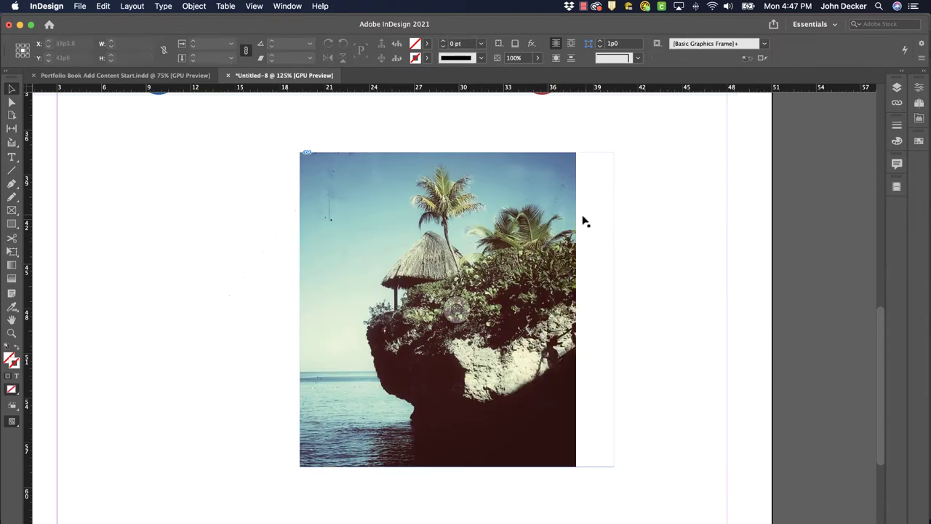
pyautogui.click(609, 251)
pyautogui.press('super+alt+shift+c')
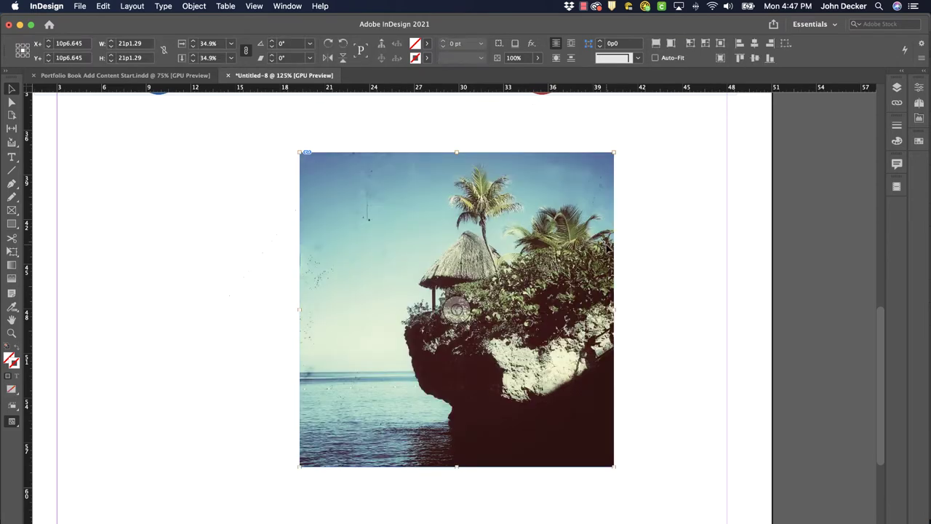
# - Move the photo frame further left on the page
pyautogui.click(648, 205)
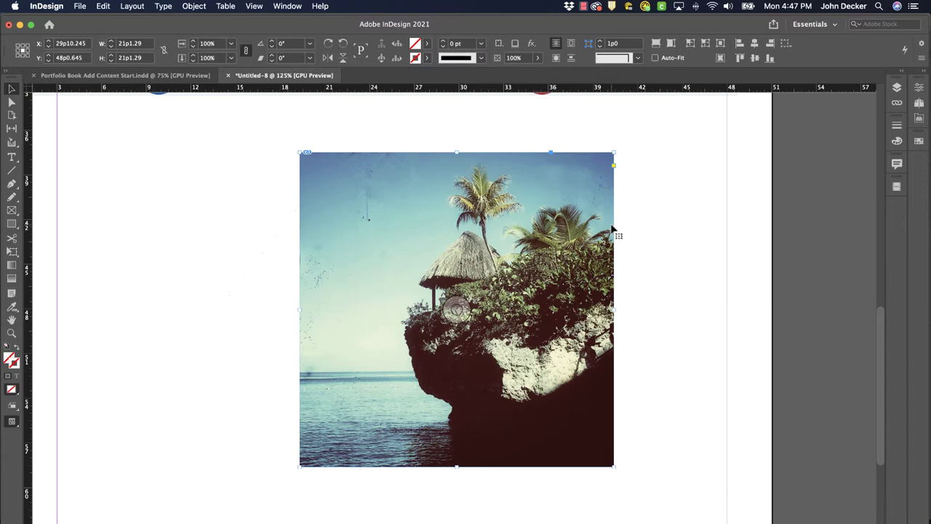
pyautogui.moveTo(604, 192); pyautogui.dragTo(491, 186)
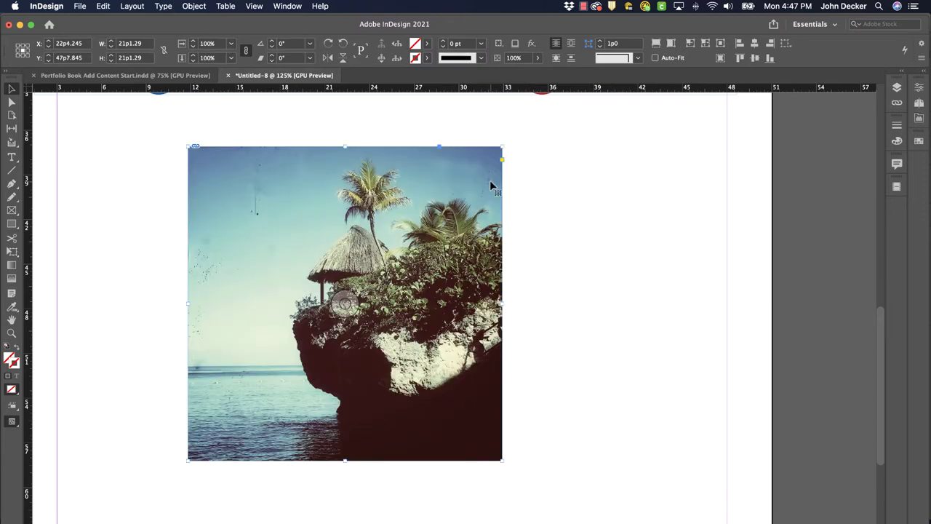
pyautogui.click(563, 209)
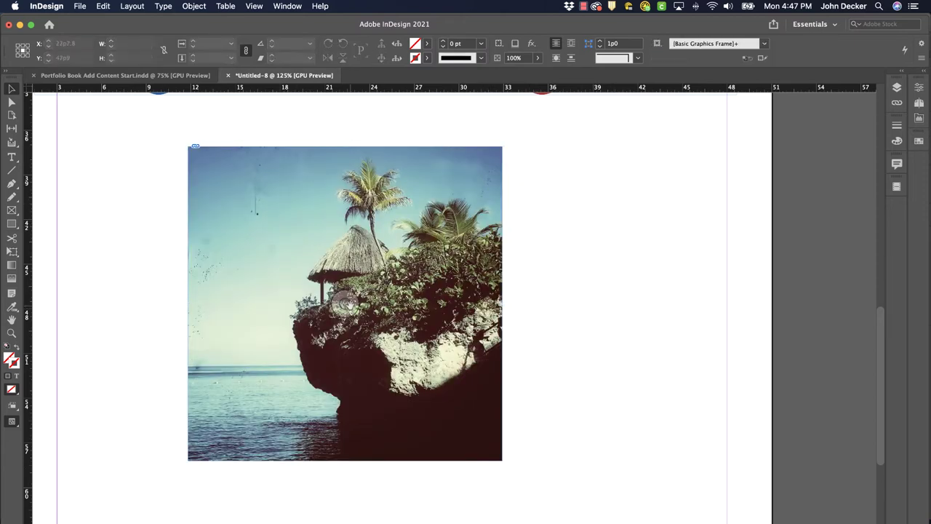
# - Shift the photo right and down inside its frame, then restore its original position
pyautogui.click(345, 302)
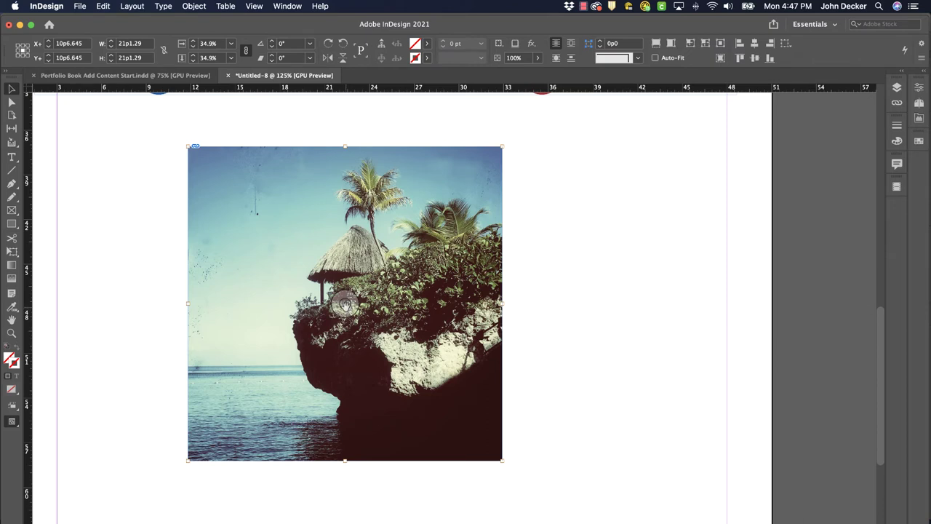
pyautogui.moveTo(345, 304); pyautogui.dragTo(386, 334)
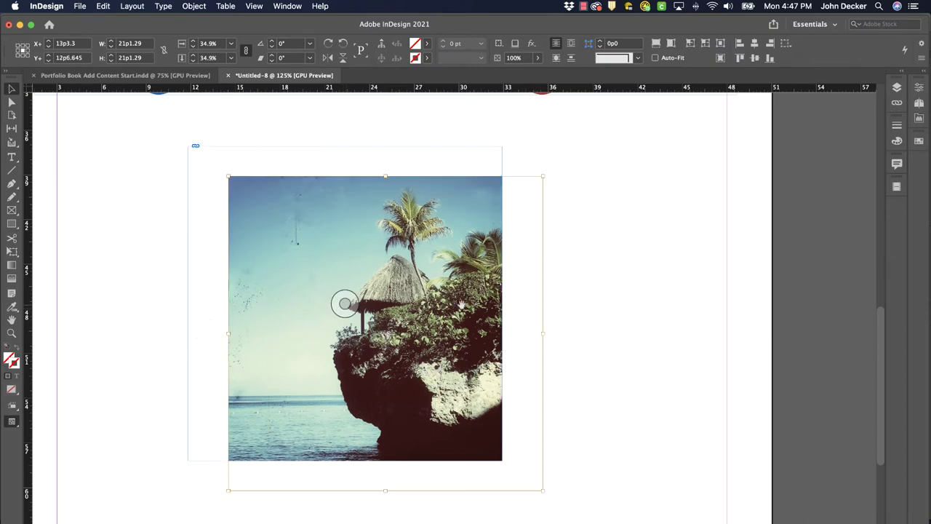
pyautogui.press('super+alt+shift+c')
# - Crop the frame to the photo's lower-left area, then undo to restore the full photo
pyautogui.click(493, 179)
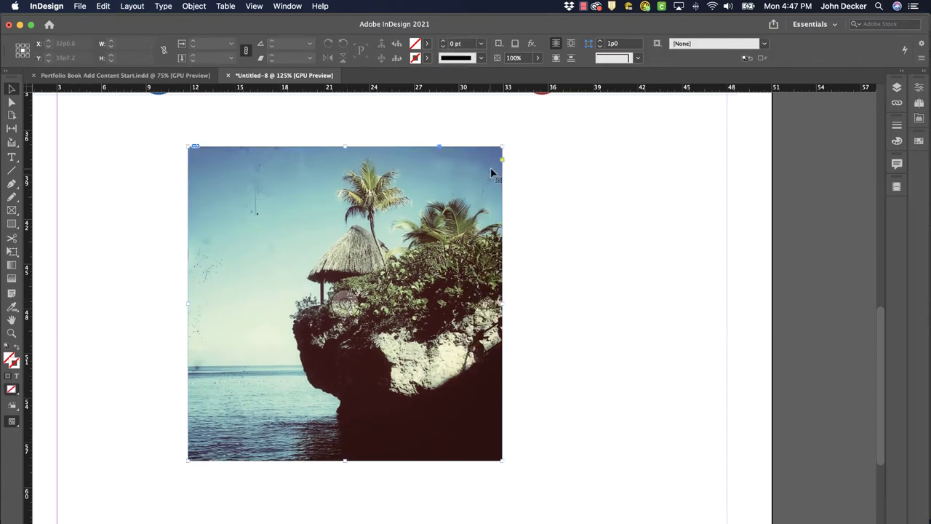
pyautogui.moveTo(502, 147); pyautogui.dragTo(374, 274)
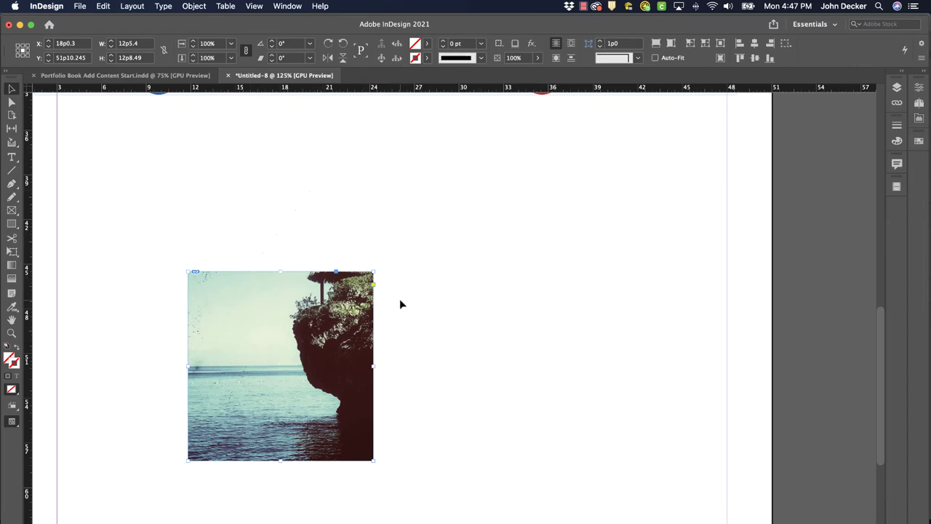
pyautogui.press('super+z')
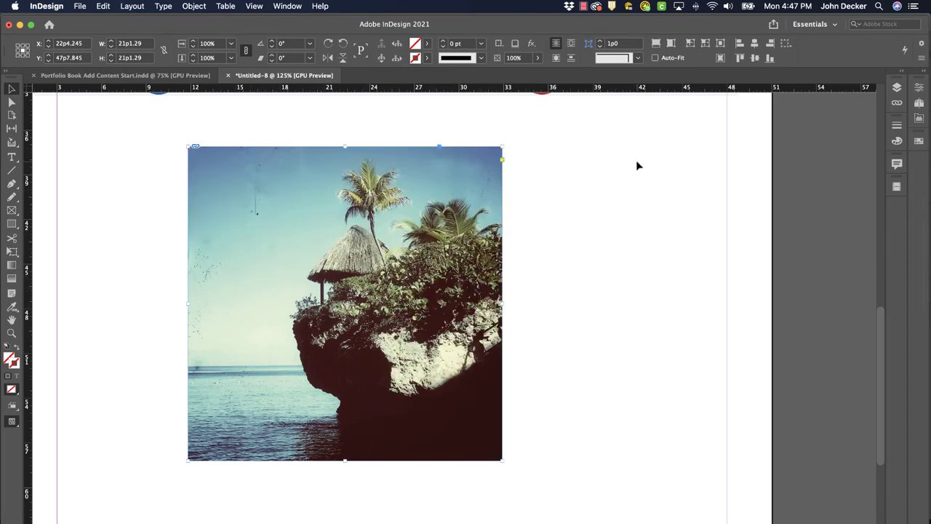
# - At 100% zoom, crop the logo frame to the black-outline badge, then undo the crop
pyautogui.click(659, 154)
pyautogui.scroll(5, 640, 189)
pyautogui.press('super+minus')
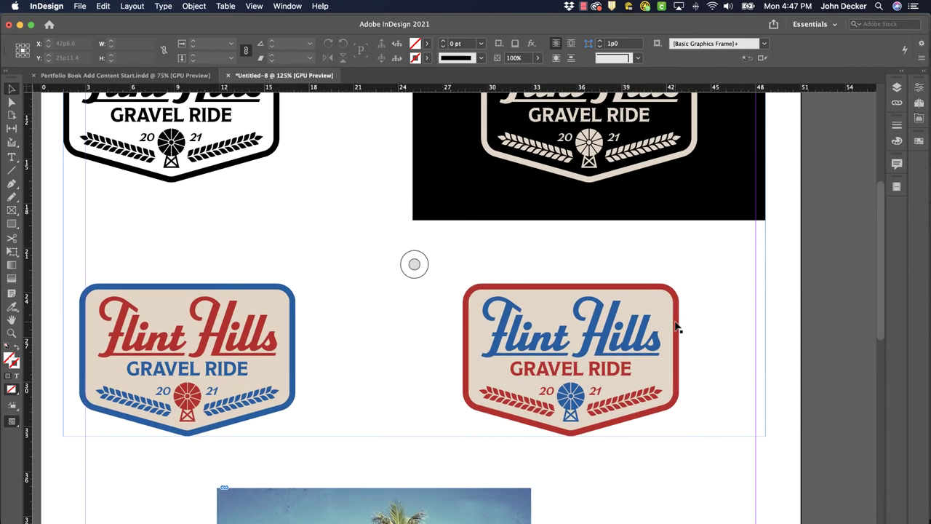
pyautogui.scroll(3, 567, 207)
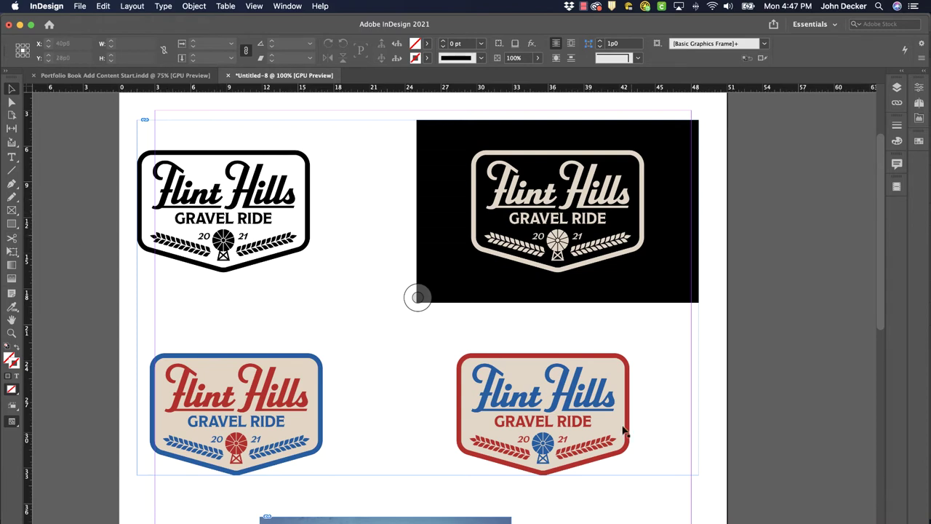
pyautogui.moveTo(697, 479); pyautogui.dragTo(323, 281)
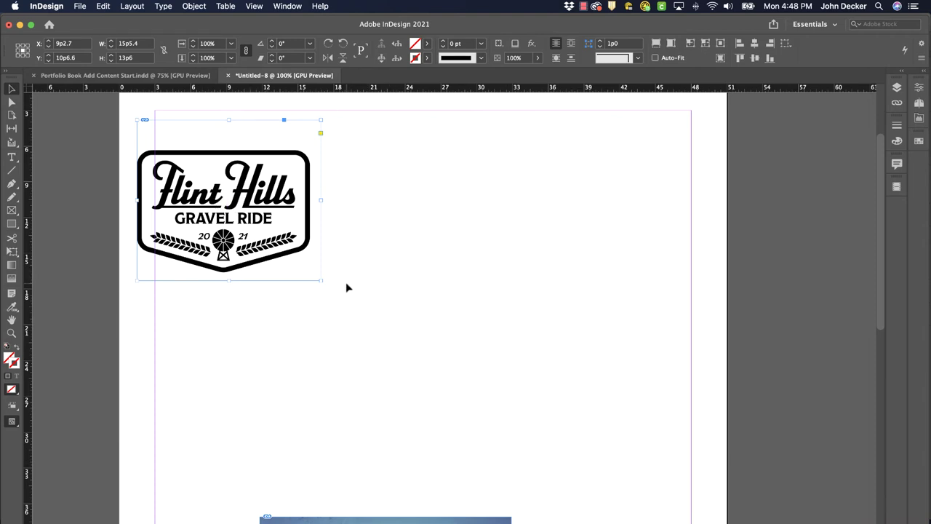
pyautogui.moveTo(321, 280)
pyautogui.mouseDown()
pyautogui.moveTo(669, 339)
pyautogui.moveTo(702, 471)
pyautogui.moveTo(723, 486)
pyautogui.moveTo(464, 327)
pyautogui.moveTo(323, 294)
pyautogui.mouseUp()
pyautogui.press('super+z')
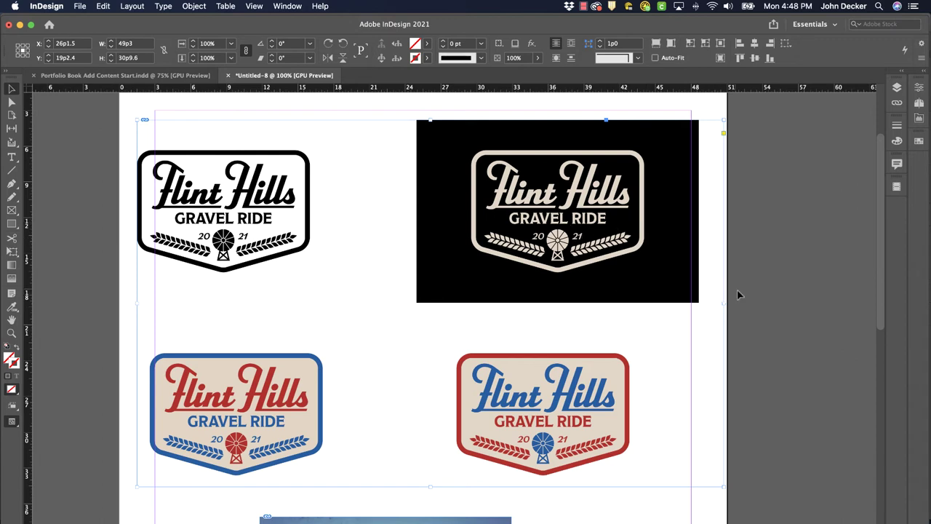
pyautogui.click(430, 303)
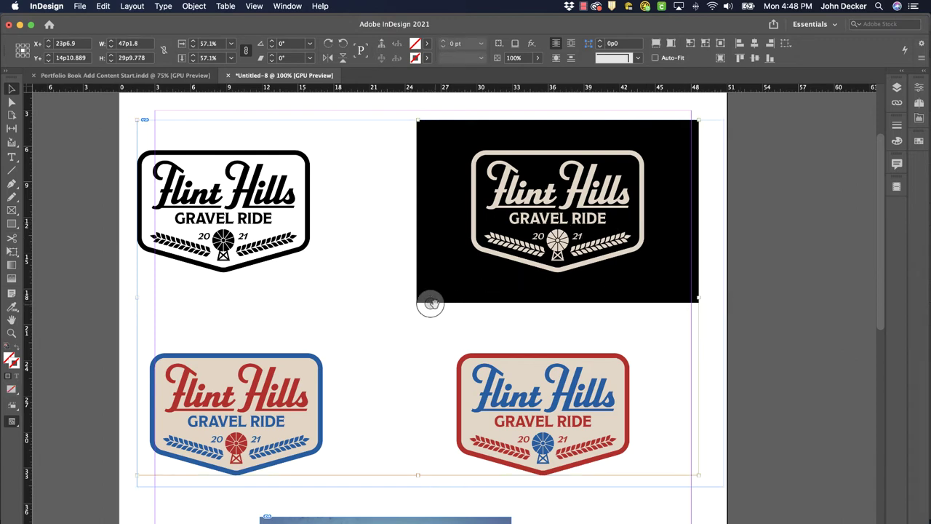
pyautogui.moveTo(430, 303); pyautogui.dragTo(384, 260)
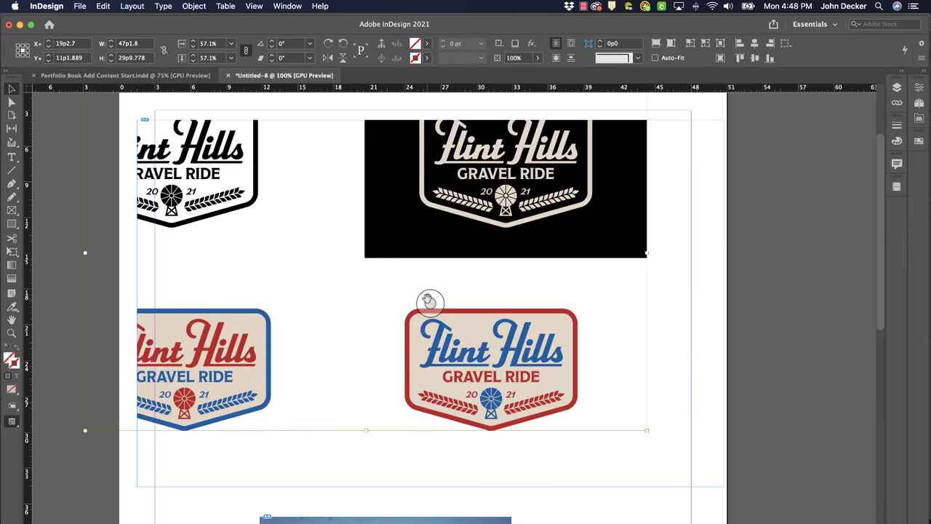
pyautogui.moveTo(429, 302); pyautogui.dragTo(548, 339)
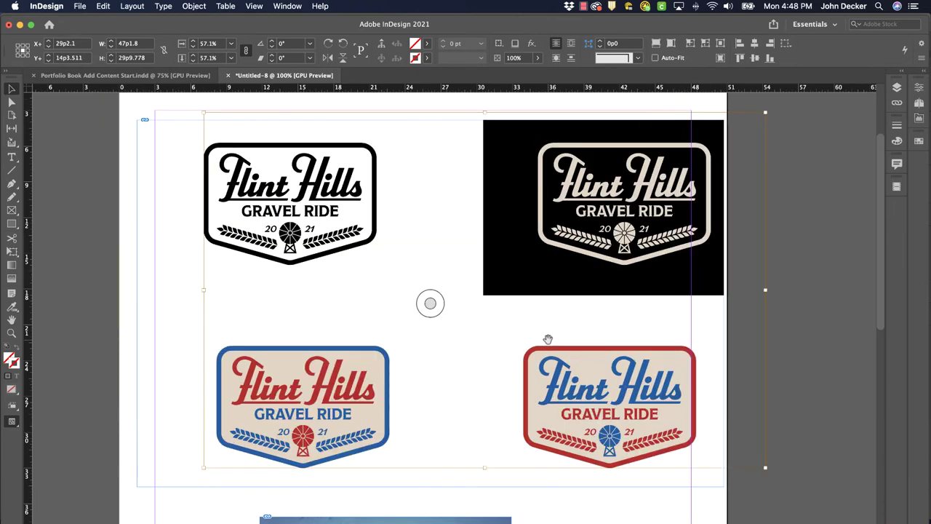
pyautogui.press('super+z')
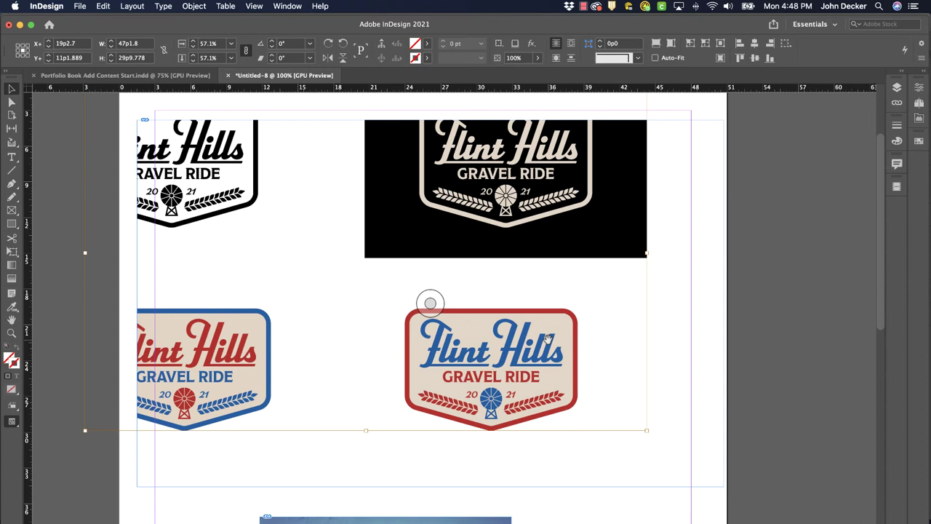
pyautogui.press('super+z')
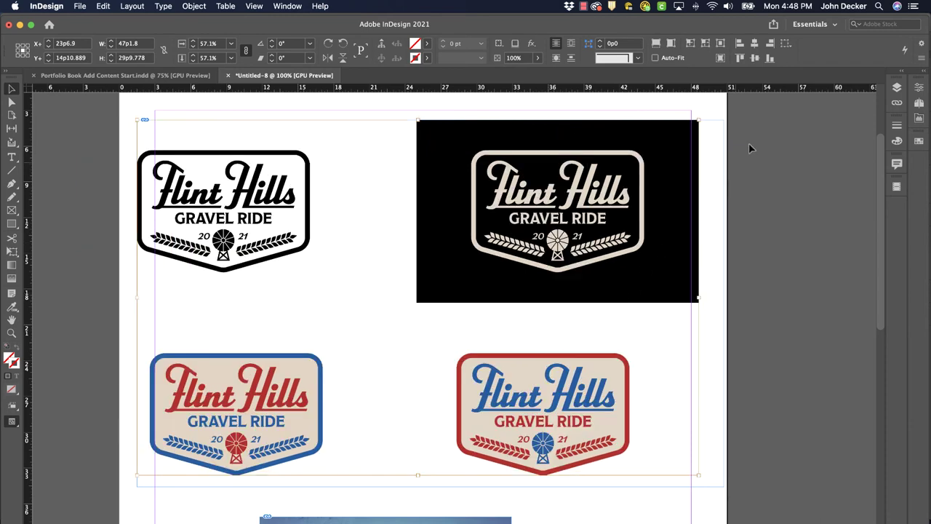
pyautogui.click(749, 181)
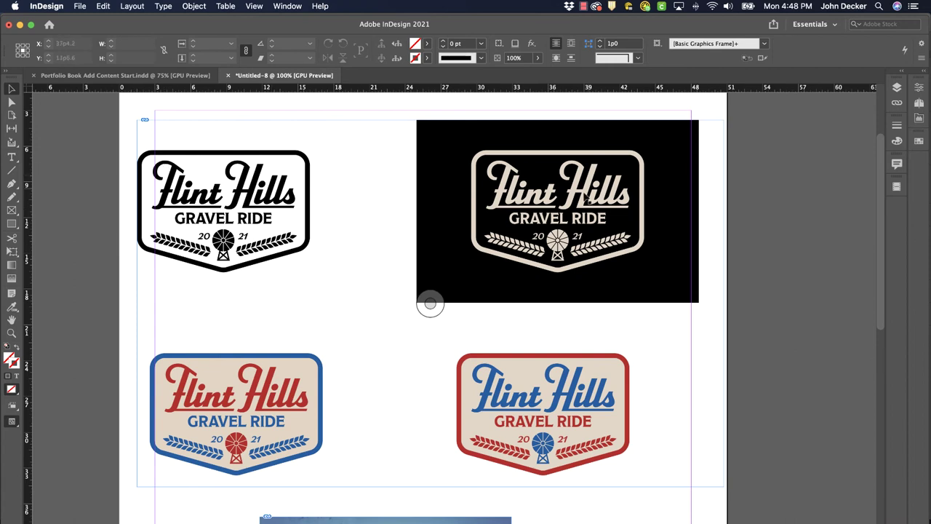
# - Scale the whole logo sheet to about half size and move it toward the page centre
pyautogui.click(643, 148)
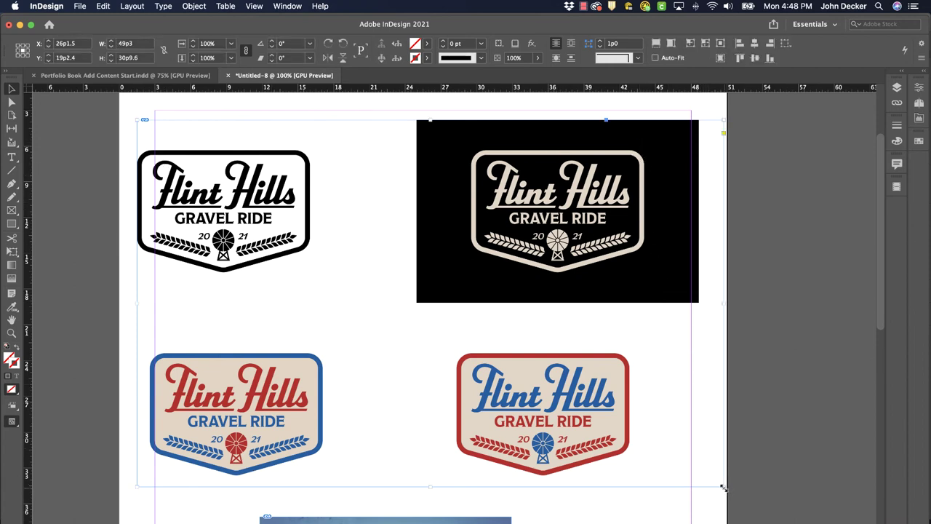
pyautogui.moveTo(721, 485); pyautogui.dragTo(354, 218)
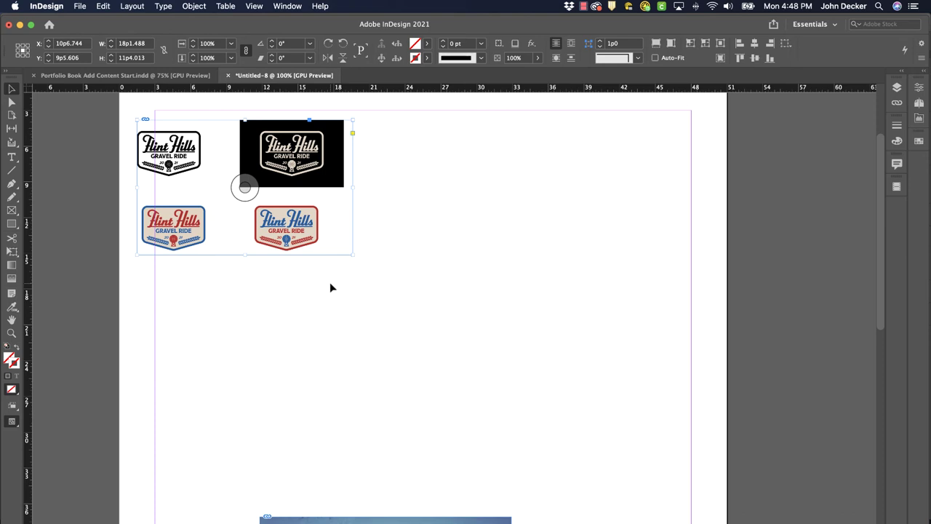
pyautogui.moveTo(344, 158); pyautogui.dragTo(504, 296)
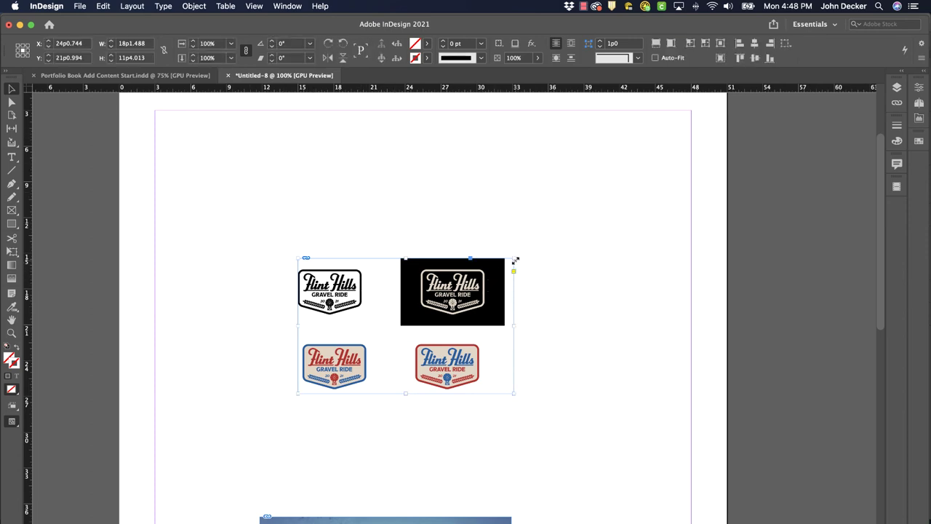
# - Scale the logo sheet back up and shift it left to centre it on the page
pyautogui.moveTo(516, 260); pyautogui.dragTo(682, 154)
pyautogui.click(490, 272)
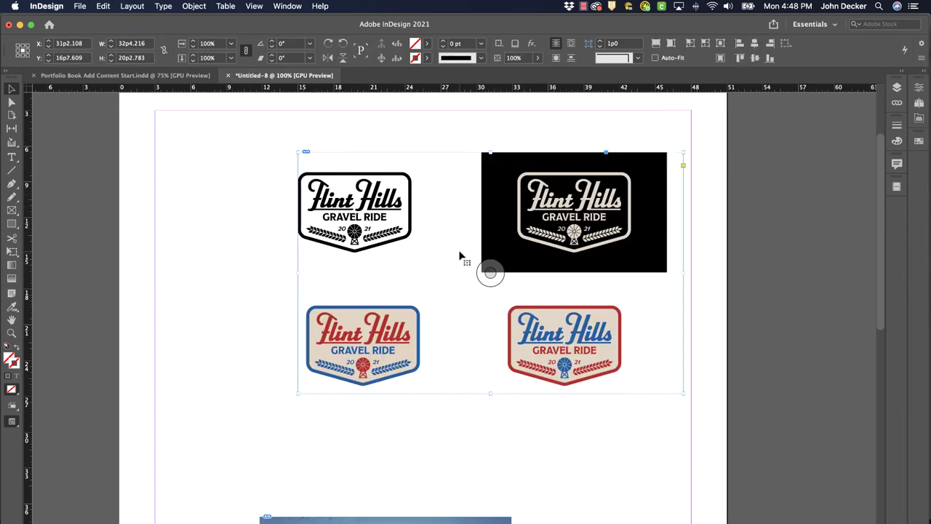
pyautogui.click(701, 196)
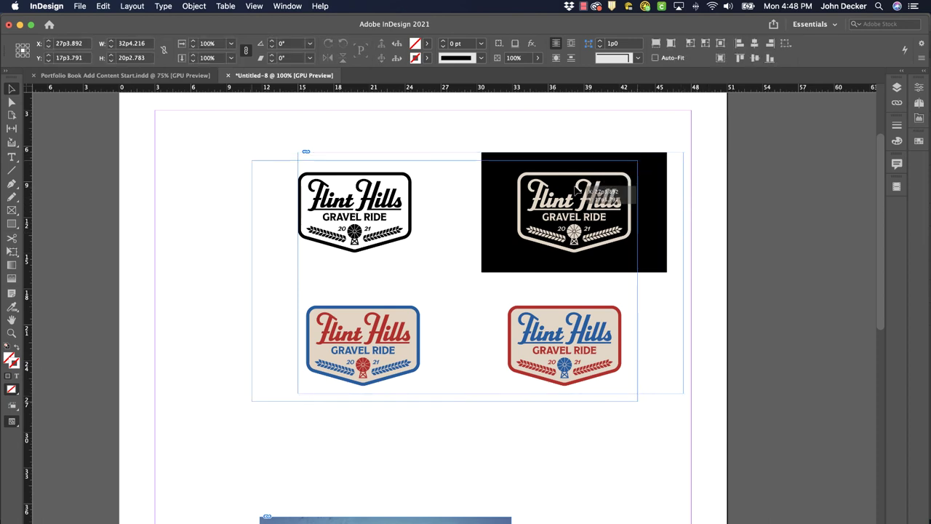
pyautogui.moveTo(490, 272); pyautogui.dragTo(443, 282)
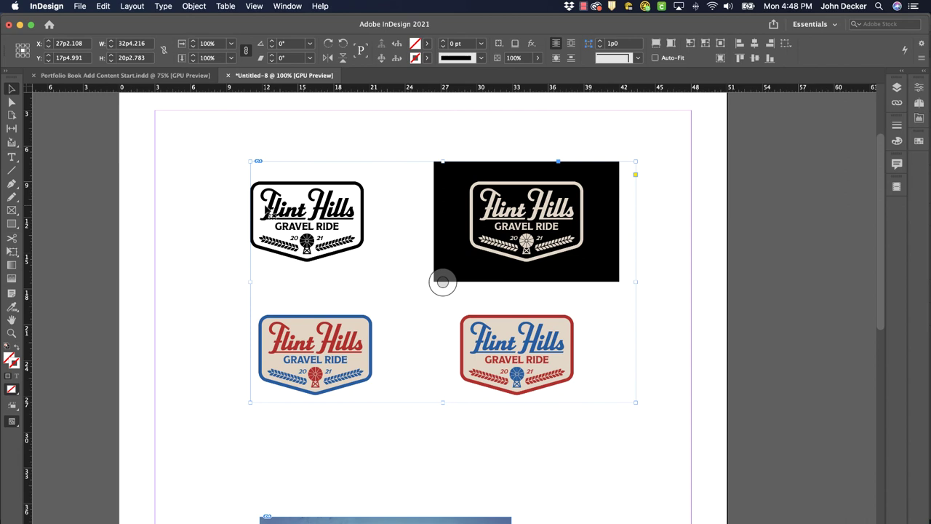